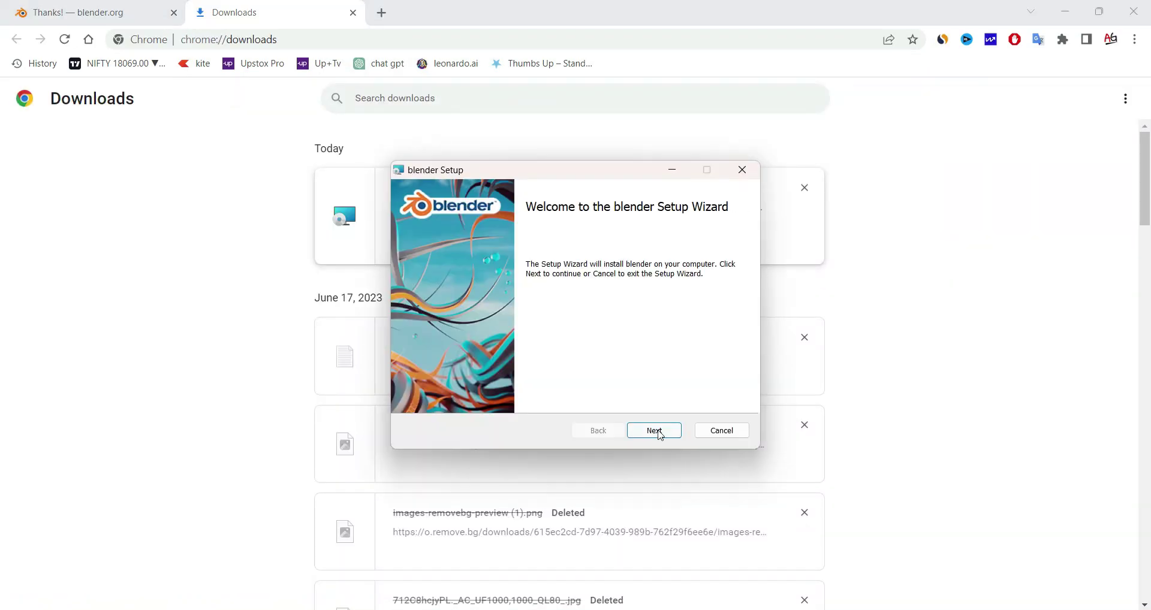
Step: Advance the Blender setup wizard into installation, then orbit around the default cube
{"action": "left_click", "coordinate": [655, 431]}
{"action": "left_click", "coordinate": [655, 431]}
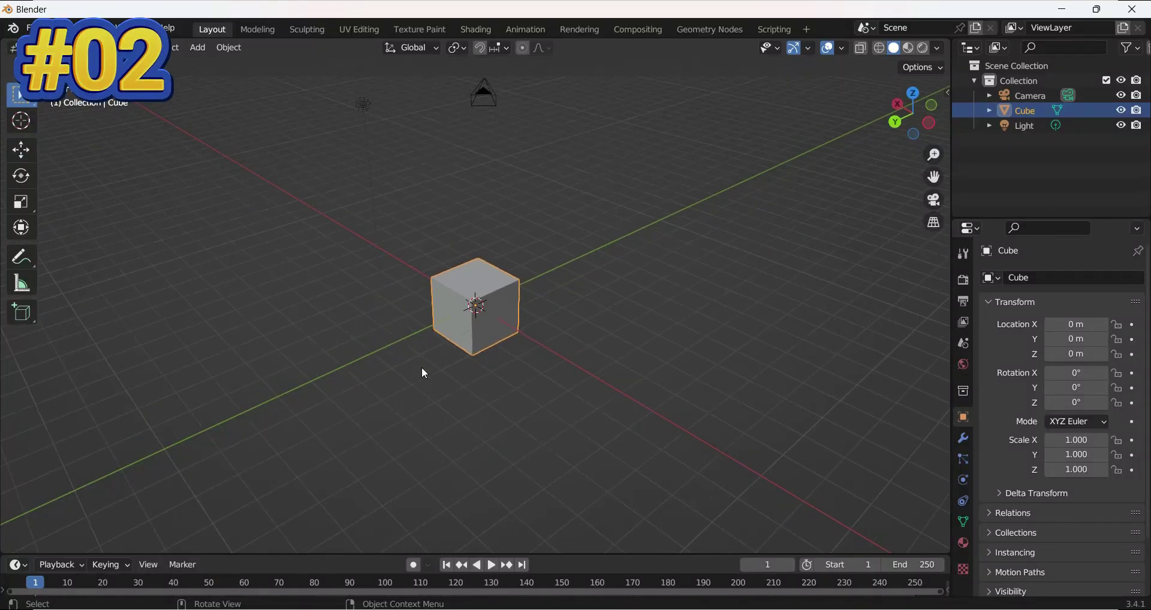
{"action": "mouse_move", "coordinate": [750, 384]}
{"action": "middle_mouse_down"}
{"action": "mouse_move", "coordinate": [16, 391]}
{"action": "mouse_move", "coordinate": [213, 390]}
{"action": "middle_mouse_up"}
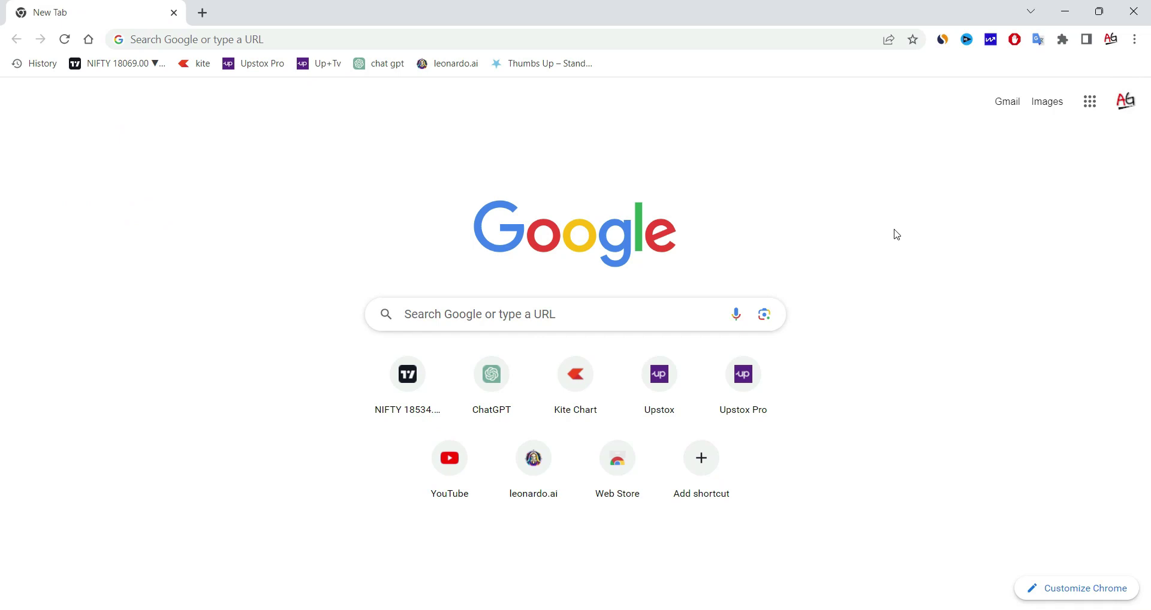
Step: Search Google for 'blender'
{"action": "left_click", "coordinate": [520, 38]}
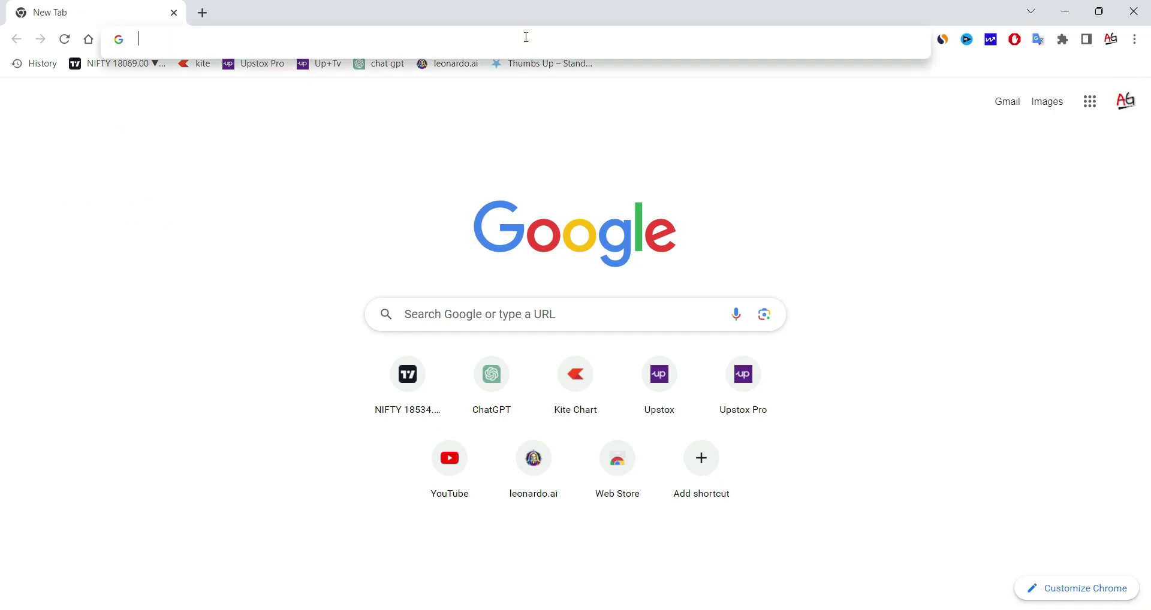
{"action": "type", "text": "blender"}
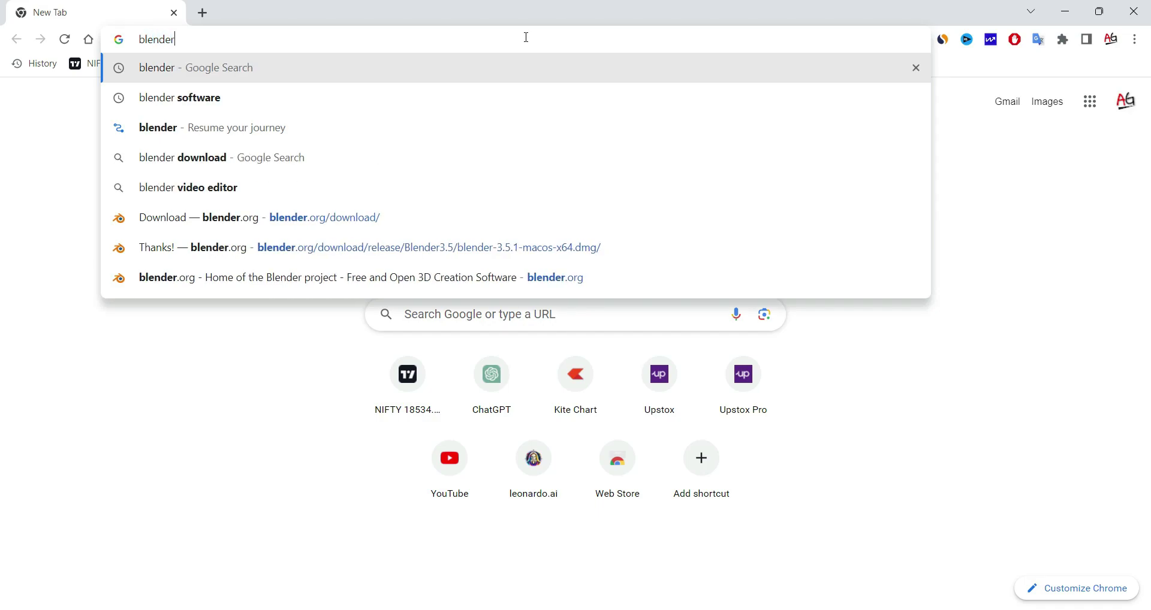
{"action": "key", "text": "Return"}
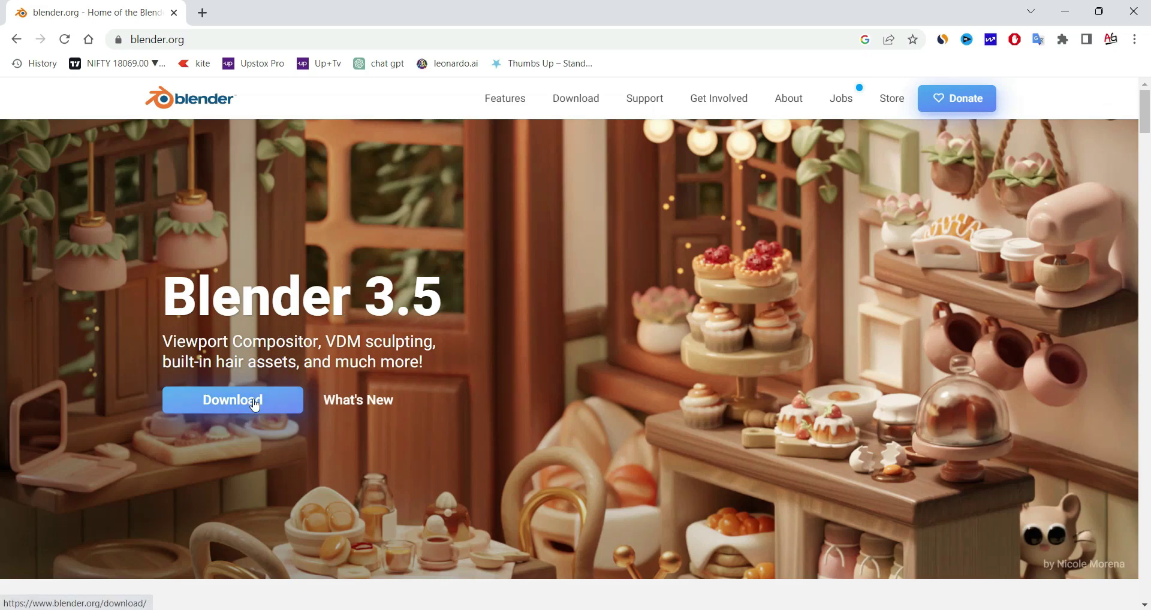
Step: Go to the blender.org download page and scroll through it
{"action": "left_click", "coordinate": [253, 412]}
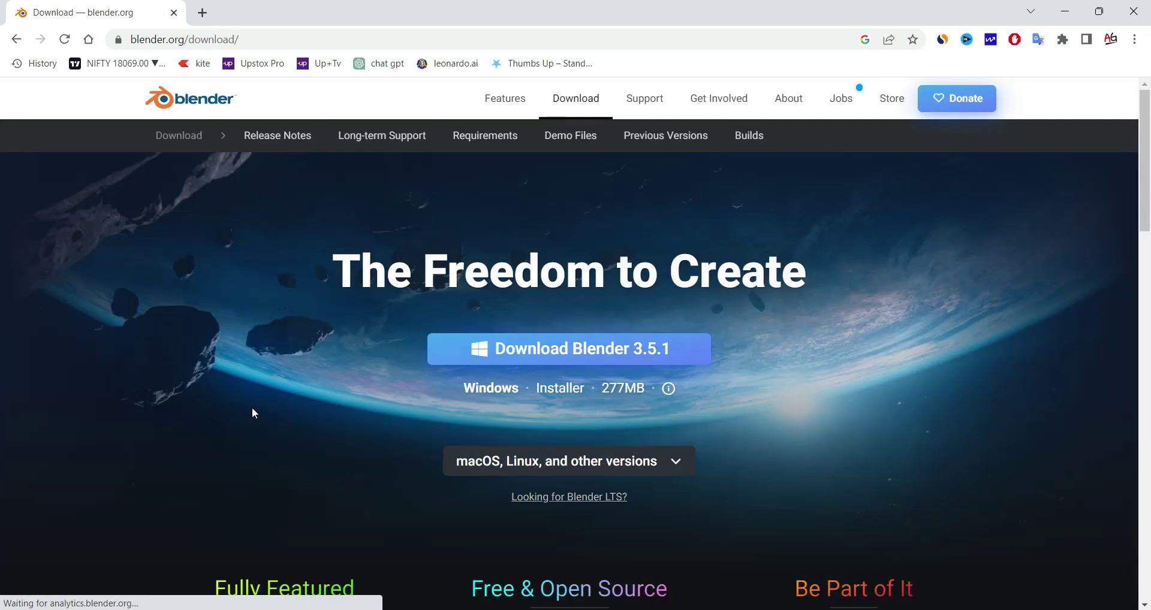
{"action": "scroll", "coordinate": [857, 327], "scroll_direction": "down", "scroll_amount": 1}
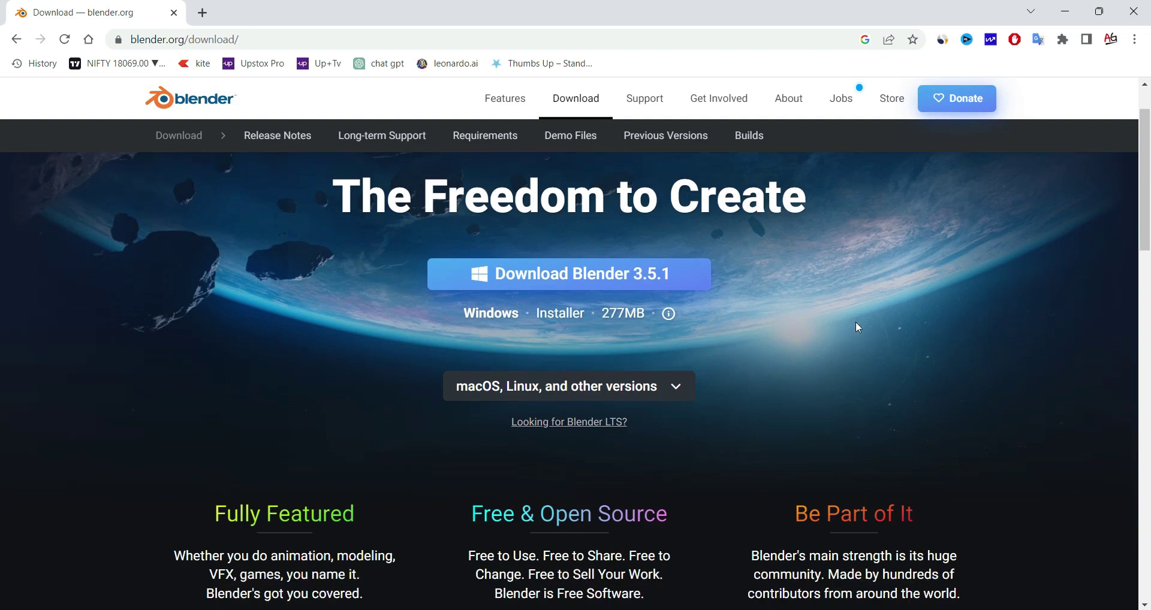
{"action": "scroll", "coordinate": [858, 327], "scroll_direction": "up", "scroll_amount": 1}
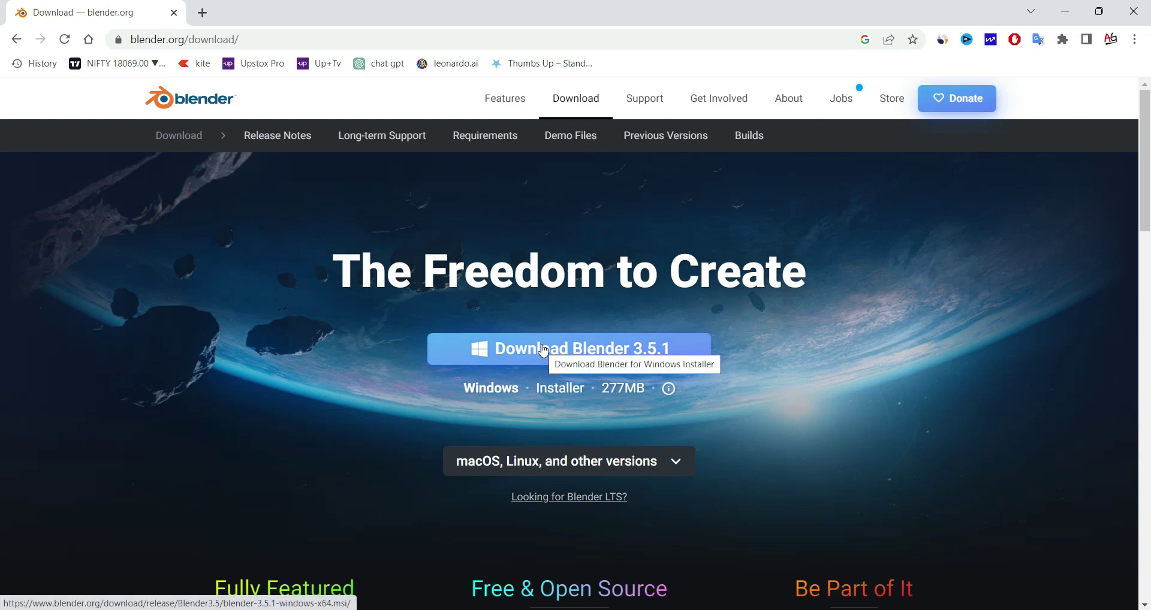
{"action": "scroll", "coordinate": [696, 342], "scroll_direction": "down", "scroll_amount": 2}
Step: Check the macOS, Linux and other versions list, then download the Blender 3.5.1 Windows installer
{"action": "left_click", "coordinate": [673, 313]}
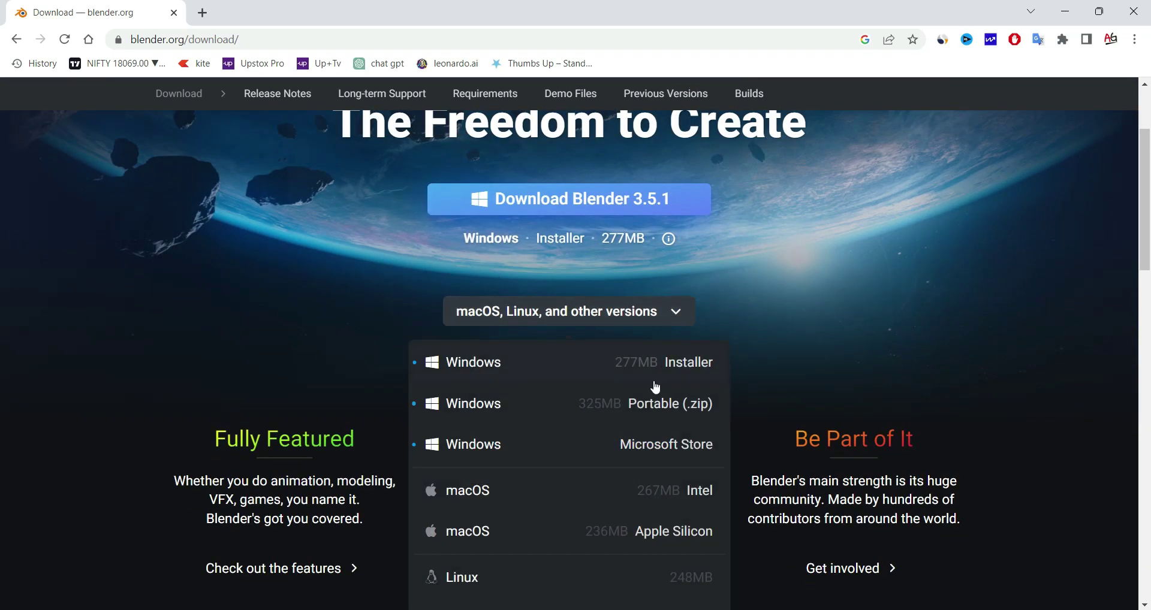
{"action": "scroll", "coordinate": [629, 360], "scroll_direction": "down", "scroll_amount": 1}
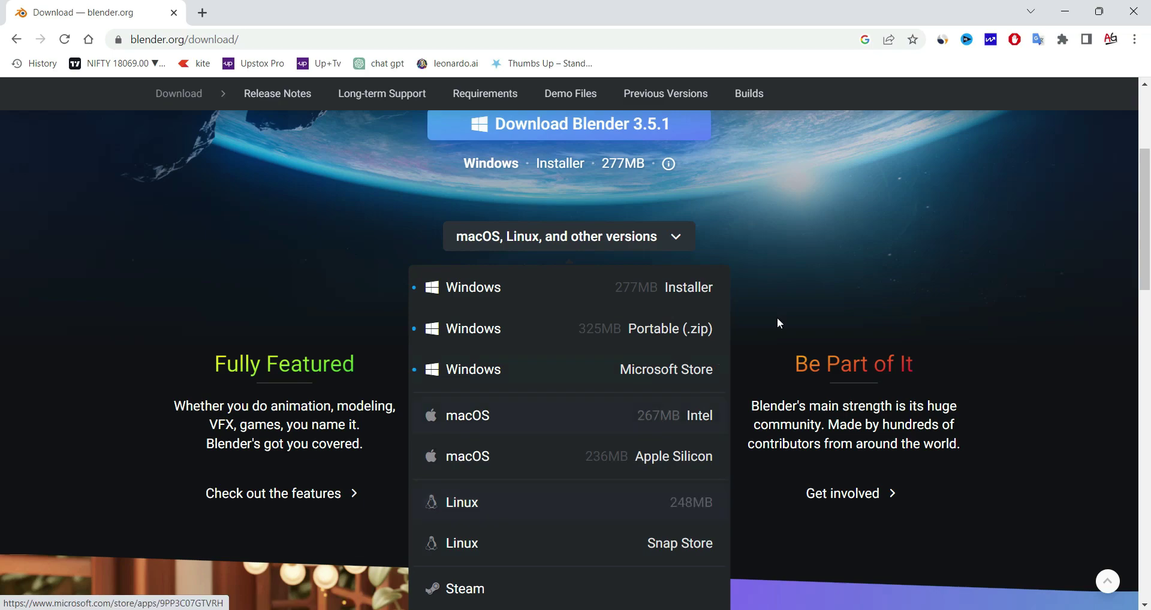
{"action": "left_click", "coordinate": [836, 271]}
{"action": "scroll", "coordinate": [833, 267], "scroll_direction": "up", "scroll_amount": 2}
{"action": "scroll", "coordinate": [834, 267], "scroll_direction": "up", "scroll_amount": 1}
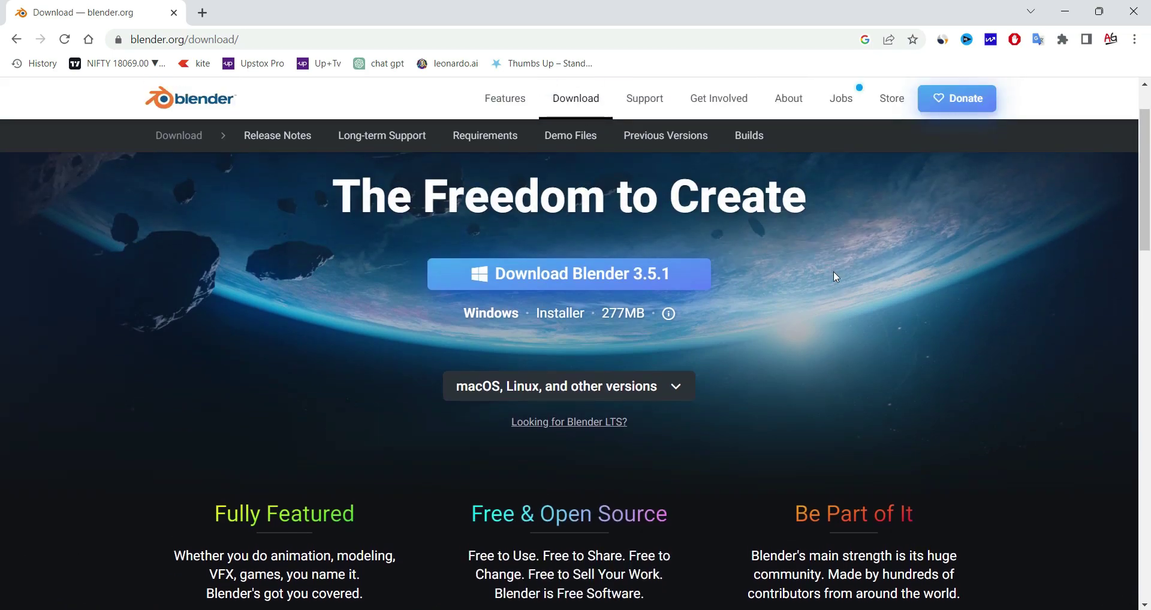
{"action": "left_click", "coordinate": [631, 276]}
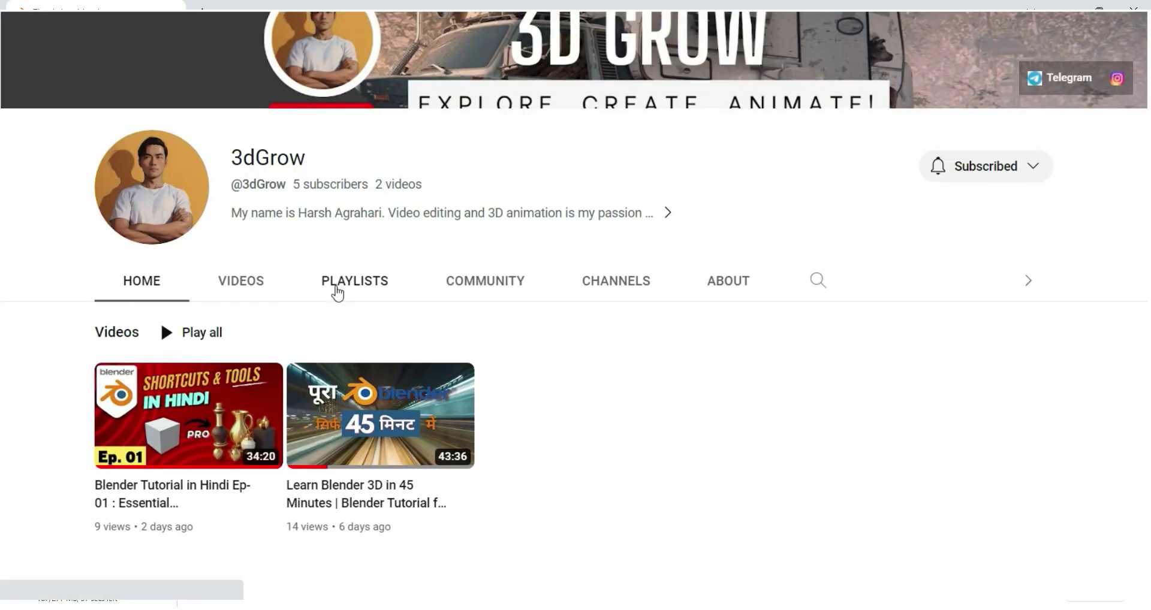
Step: Browse the YouTube channel's created playlists
{"action": "left_click", "coordinate": [337, 292]}
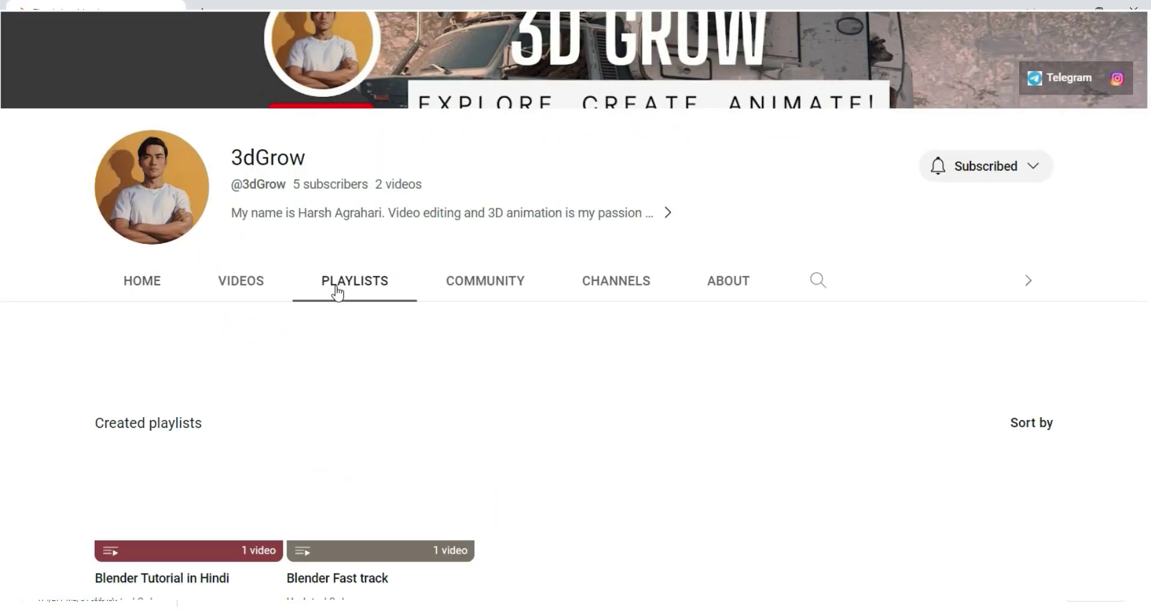
{"action": "scroll", "coordinate": [581, 452], "scroll_direction": "down", "scroll_amount": 2}
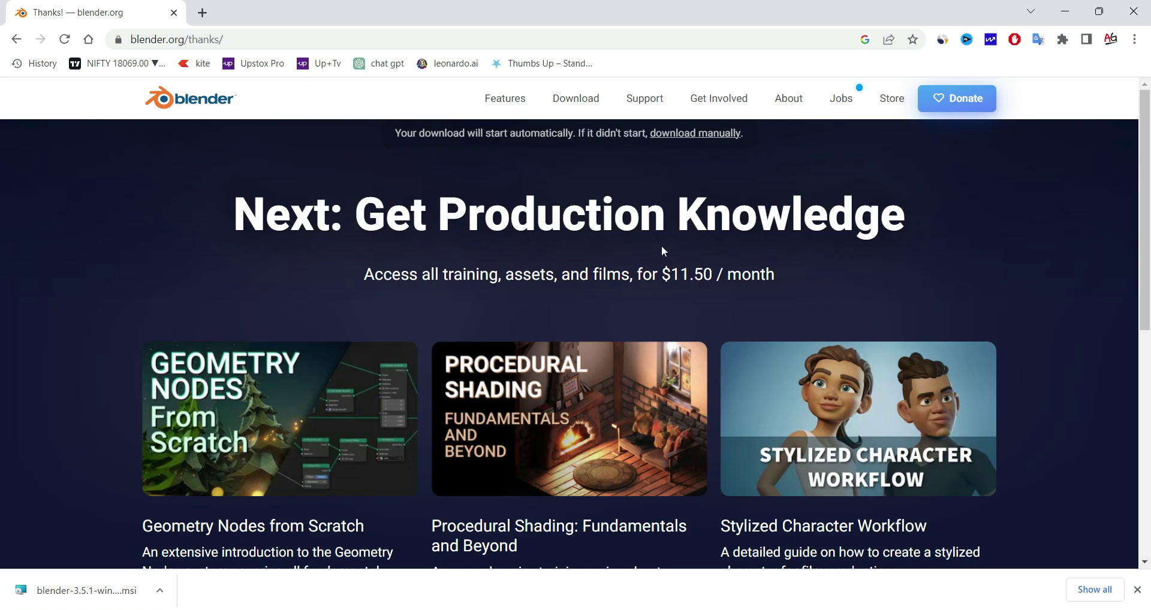
Step: Launch the downloaded Blender 3.5.1 installer from Chrome's downloads list
{"action": "left_click", "coordinate": [1135, 39]}
{"action": "key", "text": "Escape"}
{"action": "key", "text": "ctrl+j"}
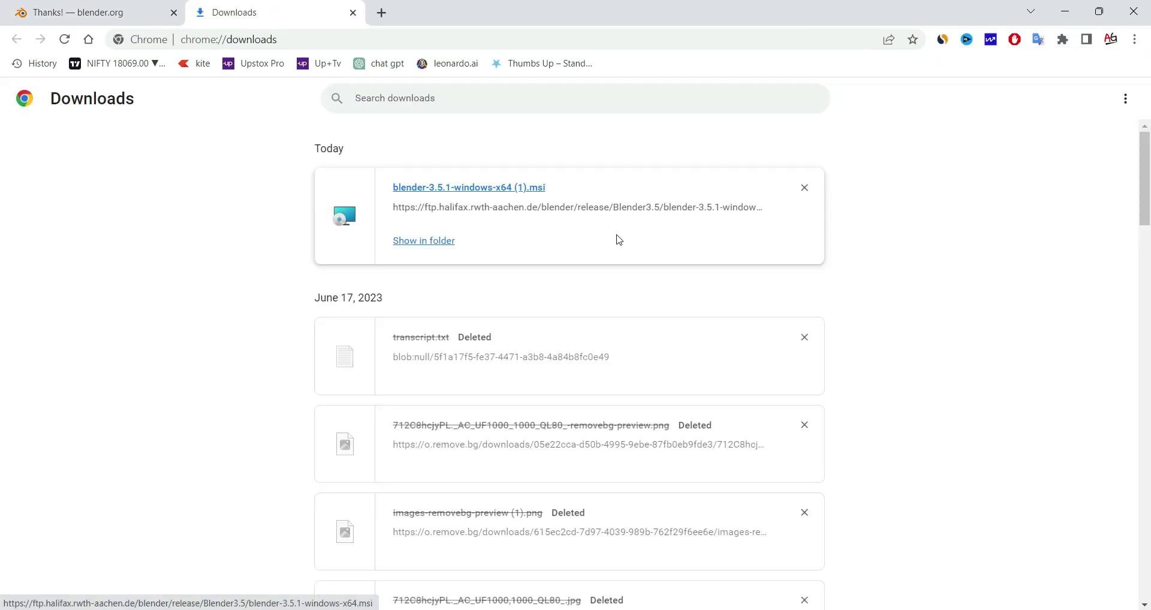
{"action": "left_click", "coordinate": [490, 193]}
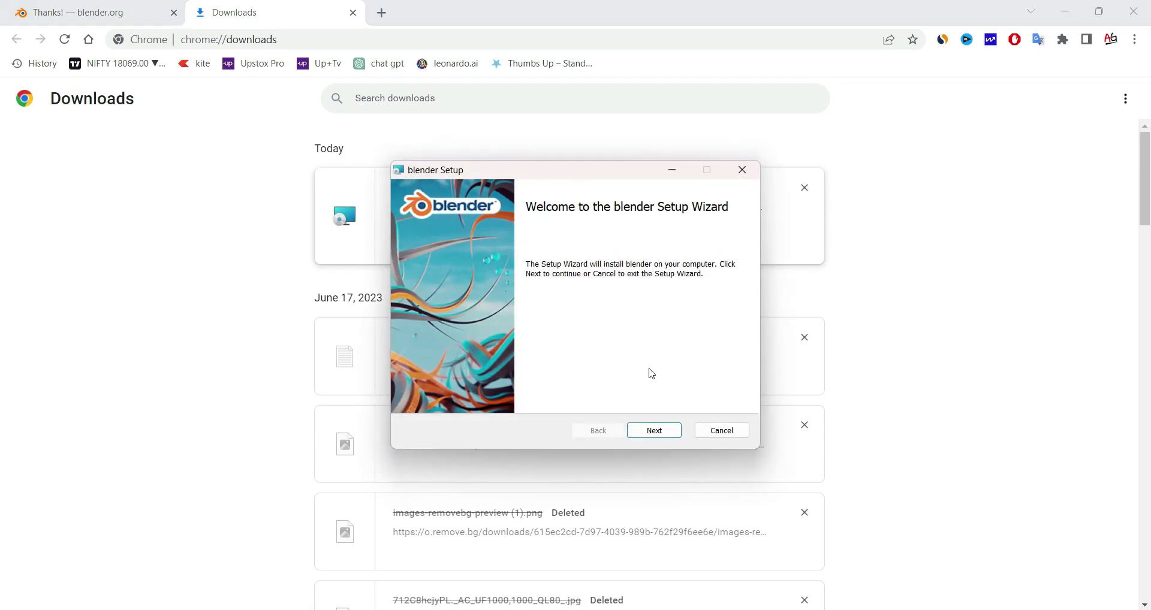
Step: Accept the license and install Blender with the default features and location
{"action": "left_click", "coordinate": [662, 432]}
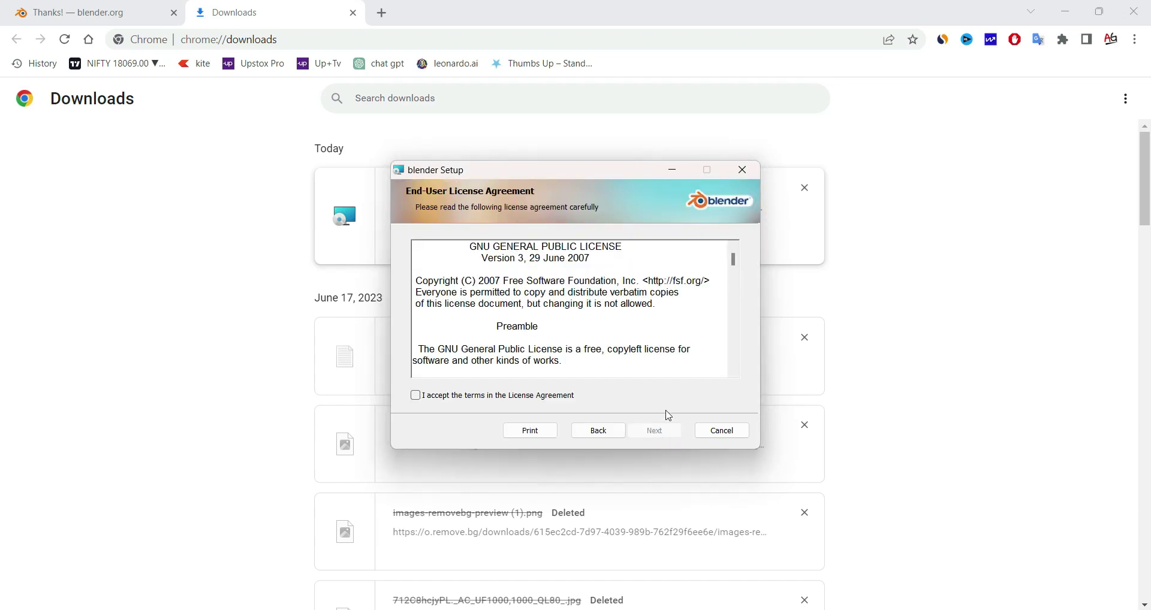
{"action": "scroll", "coordinate": [671, 364], "scroll_direction": "down", "scroll_amount": 3}
{"action": "scroll", "coordinate": [671, 365], "scroll_direction": "down", "scroll_amount": 4}
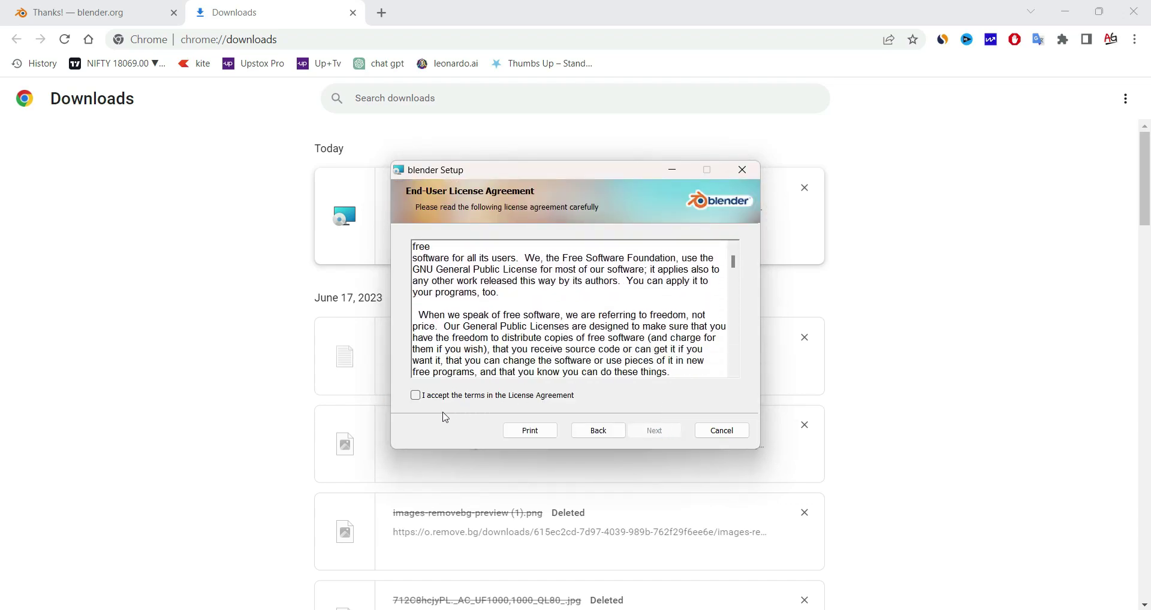
{"action": "left_click", "coordinate": [416, 397]}
{"action": "left_click", "coordinate": [654, 434]}
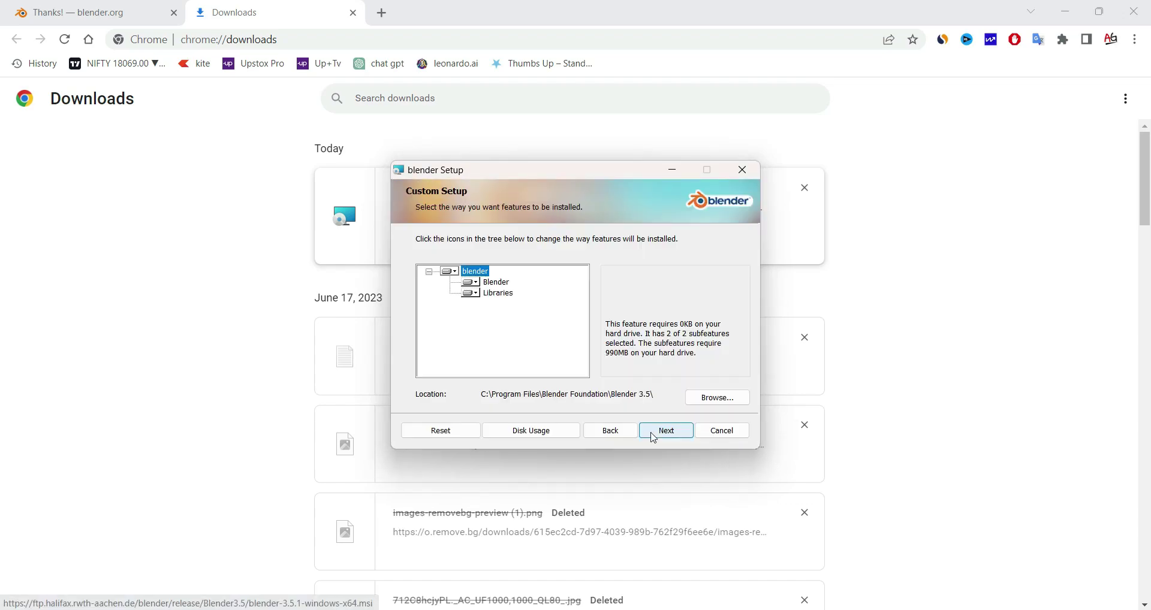
{"action": "left_click", "coordinate": [657, 435]}
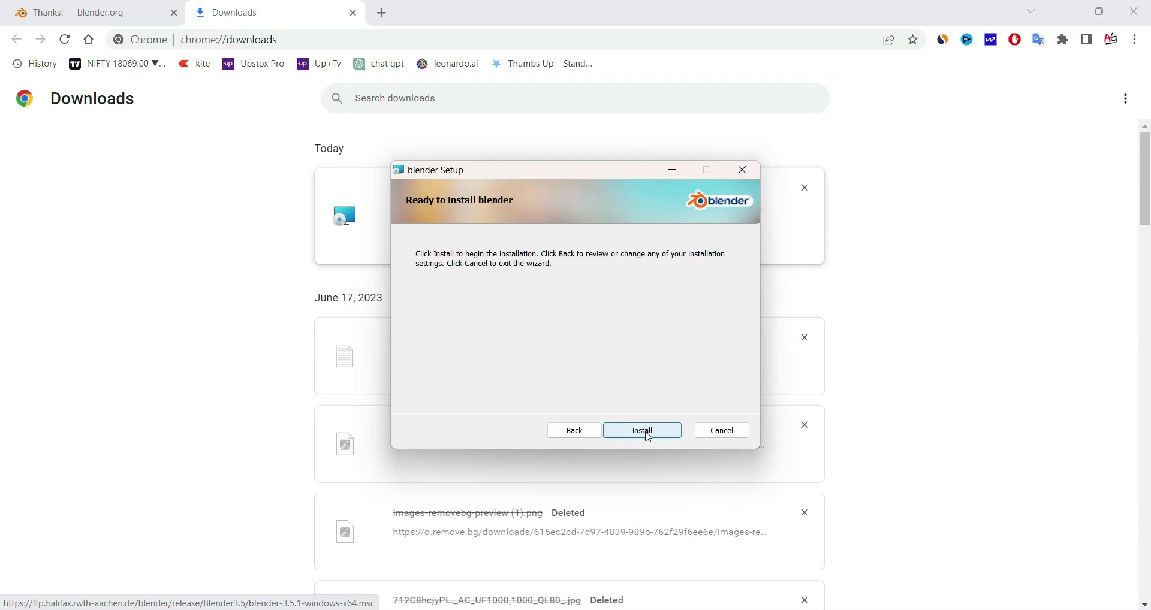
{"action": "left_click", "coordinate": [650, 436]}
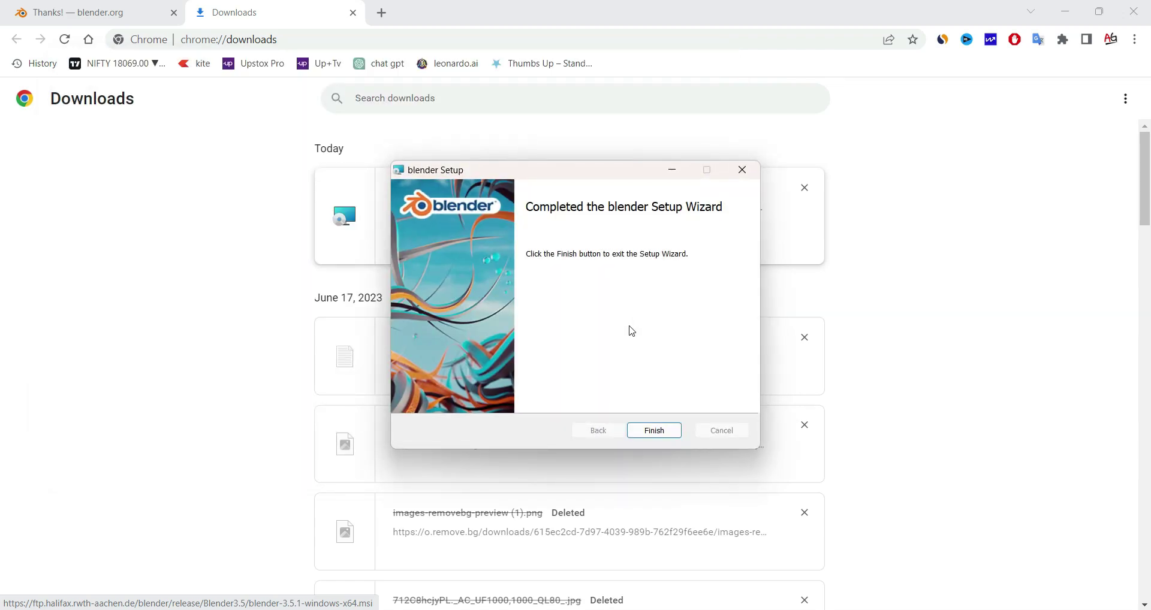
Step: Close the finished installer, minimize Chrome, and start a new General file in Blender 3.5.1
{"action": "left_click", "coordinate": [656, 435]}
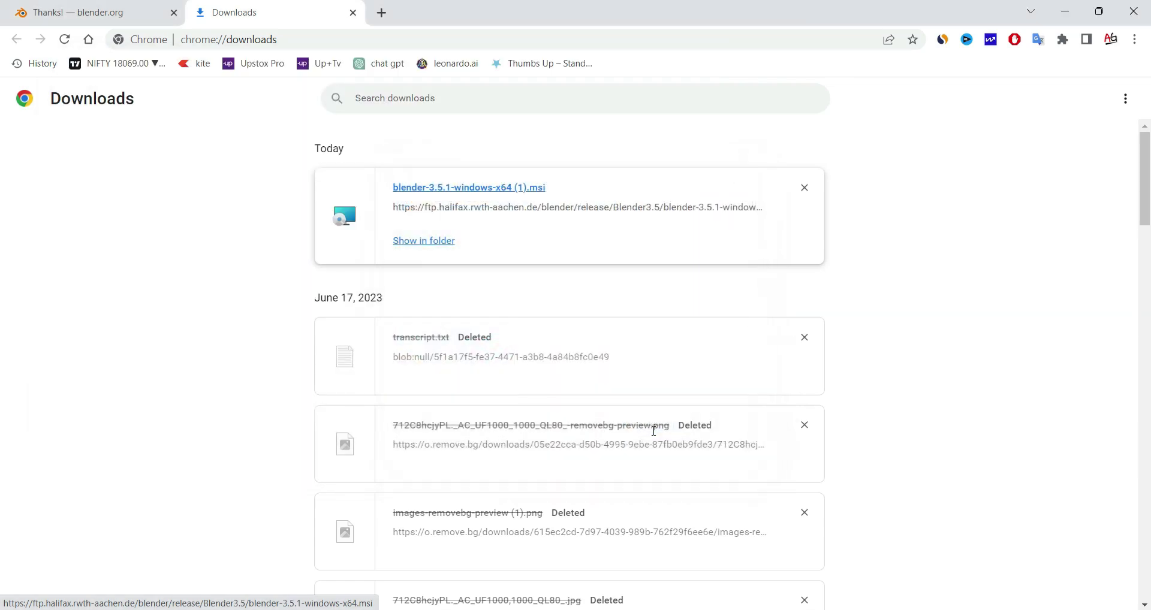
{"action": "left_click", "coordinate": [1065, 11]}
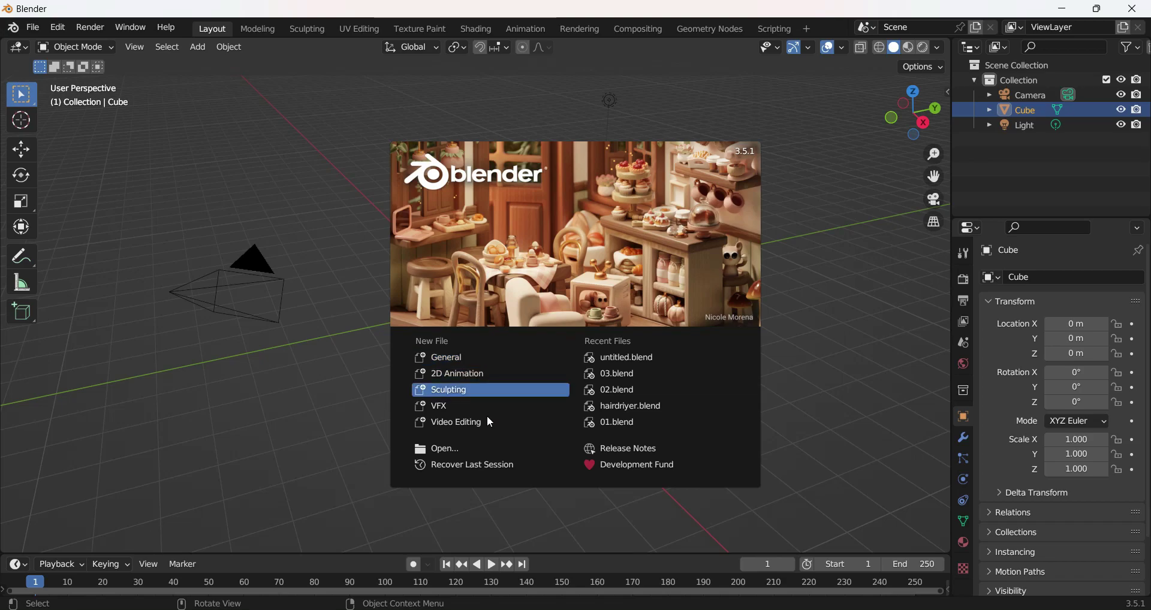
{"action": "left_click", "coordinate": [500, 361]}
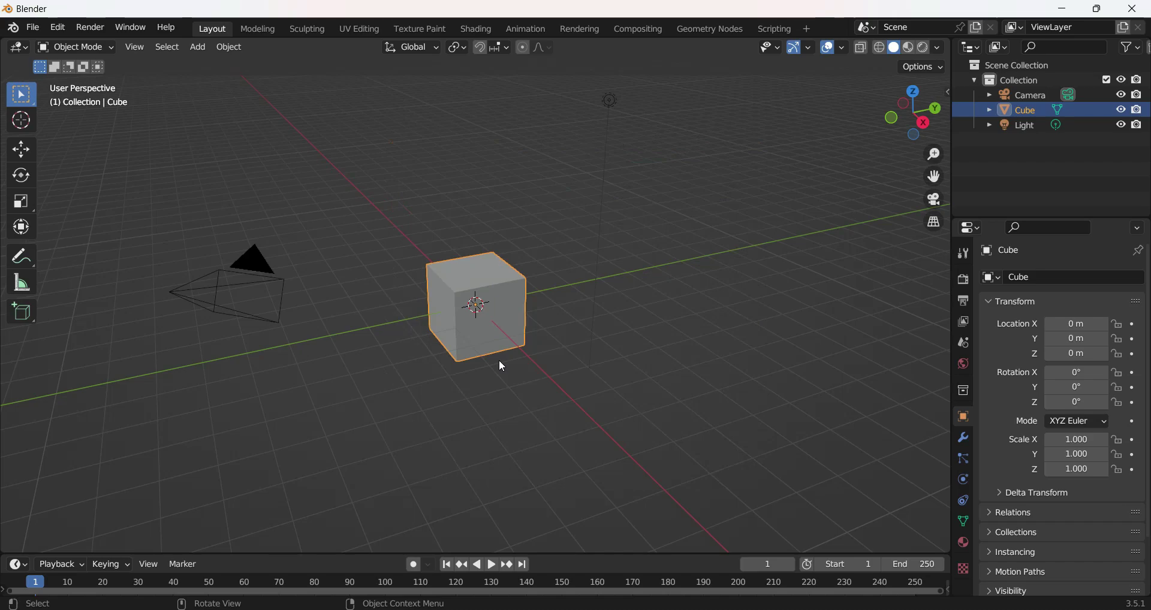